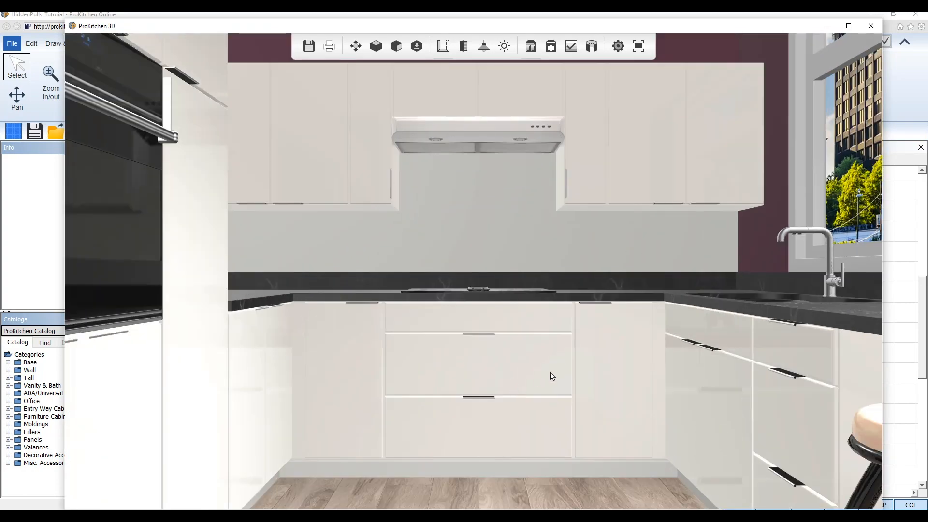
Step: Examine the hidden pulls in the 3D kitchen, opening the middle peninsula drawer and viewing the wall cabinets around the hood
{"action": "left_click_drag", "start_coordinate": [537, 375], "coordinate": [541, 193]}
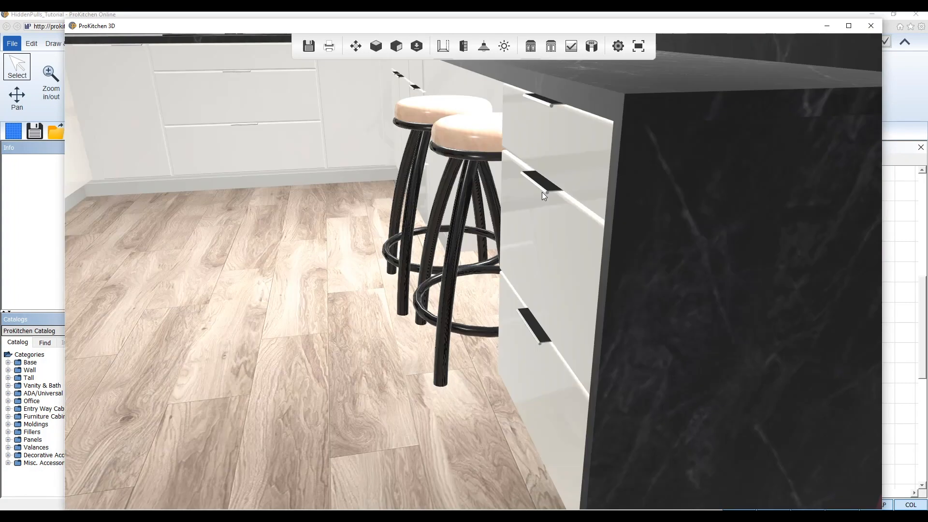
{"action": "left_click", "coordinate": [542, 193]}
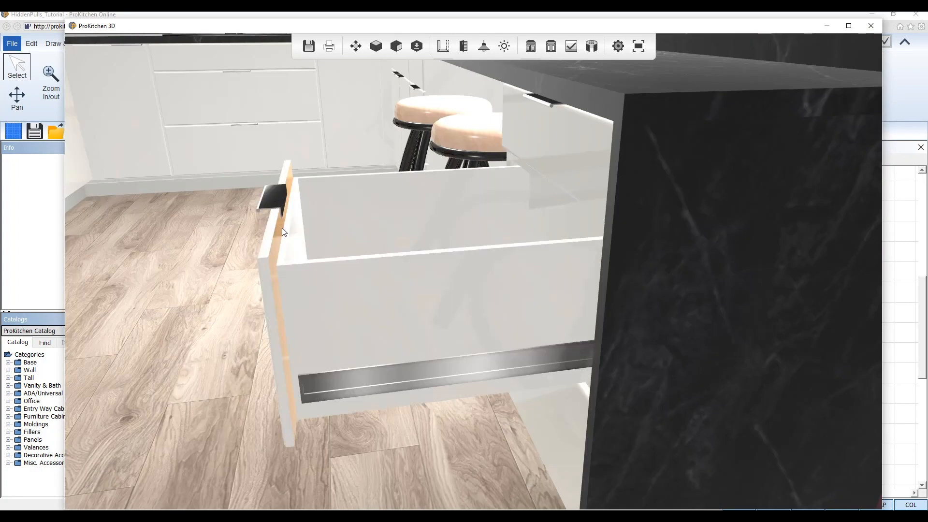
{"action": "key", "text": "Page_Down"}
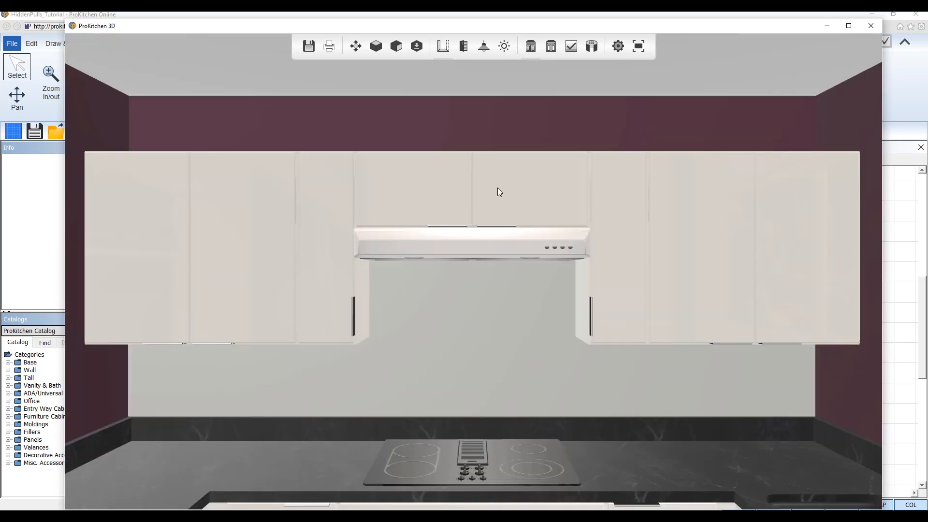
{"action": "scroll", "coordinate": [486, 207], "scroll_direction": "up", "scroll_amount": 3}
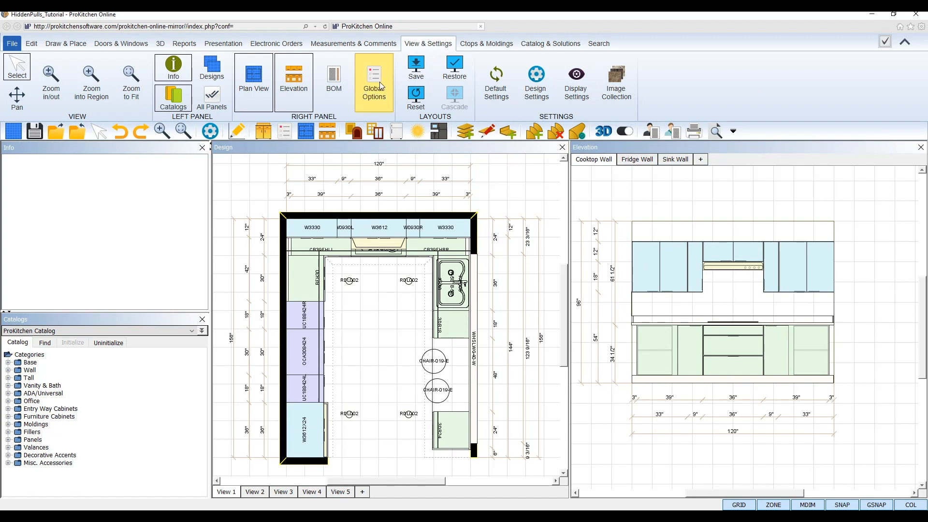
Step: Open the global specifications for the ProKitchen Catalog and set Construction to Framed and Door Overlay to Full Overlay
{"action": "left_click", "coordinate": [288, 134]}
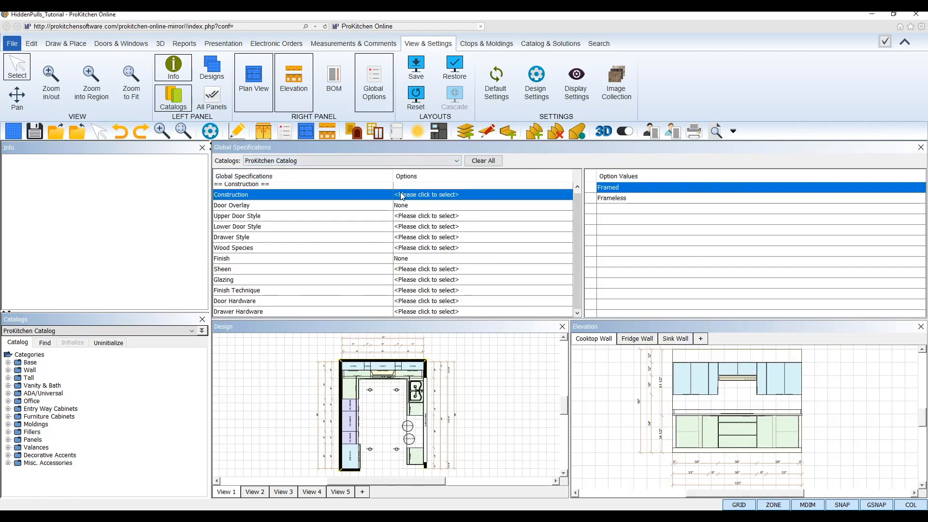
{"action": "left_click", "coordinate": [291, 161]}
{"action": "left_click", "coordinate": [290, 165]}
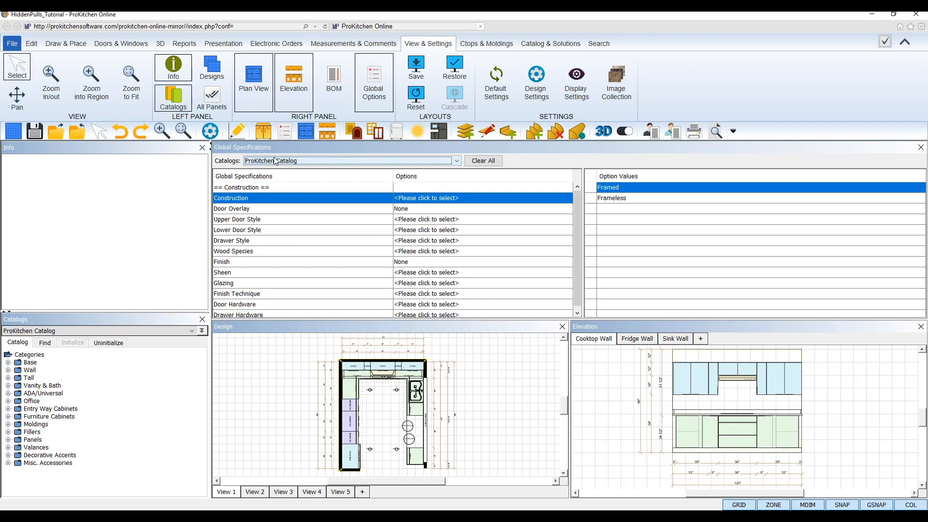
{"action": "left_click", "coordinate": [602, 188]}
{"action": "left_click", "coordinate": [639, 194]}
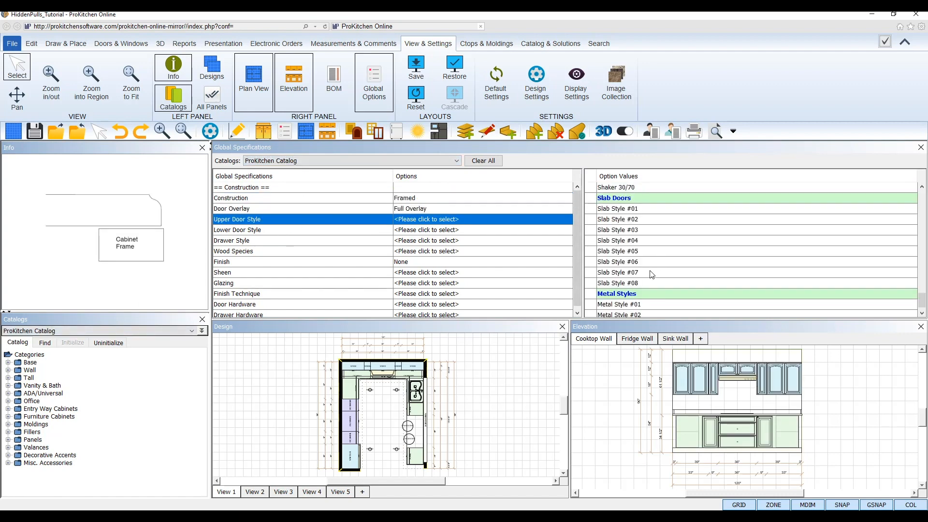
Step: Set the upper and lower door styles to Slab Style #07 and the drawer style to Slab Drawer #03
{"action": "left_click", "coordinate": [652, 273]}
{"action": "left_click", "coordinate": [652, 274]}
{"action": "left_click", "coordinate": [658, 246]}
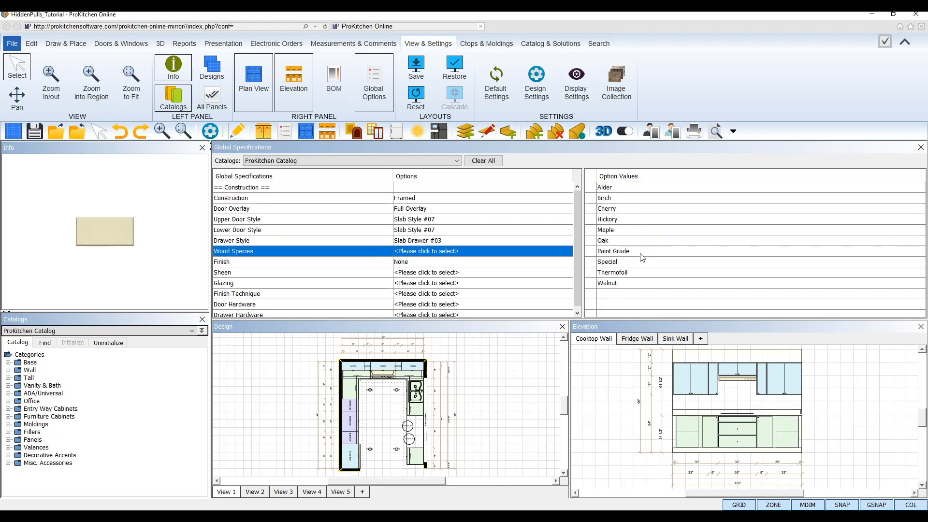
Step: Set the wood species to Paint Grade and the finish to the Sherwin-Williams color High Reflective White (SW 7757)
{"action": "left_click", "coordinate": [641, 252]}
{"action": "key", "text": "Return"}
{"action": "left_click", "coordinate": [656, 201]}
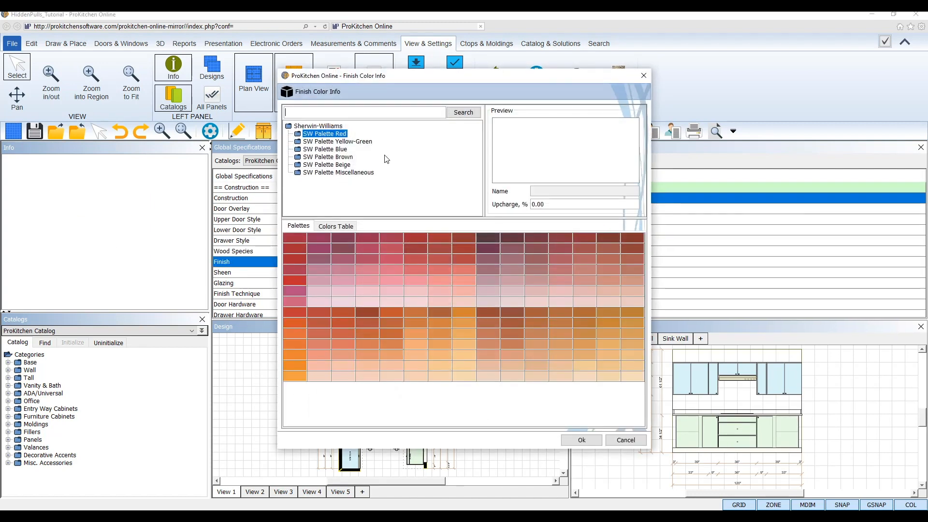
{"action": "type", "text": "7757"}
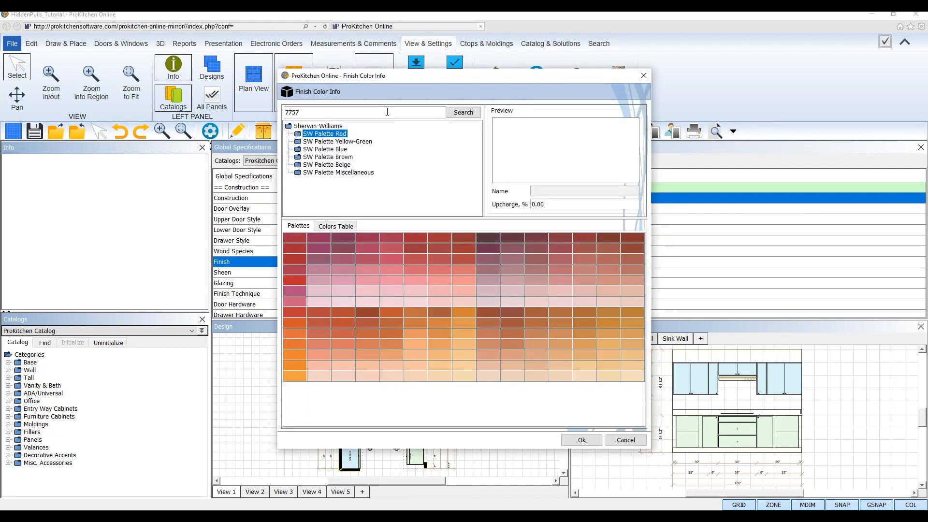
{"action": "left_click", "coordinate": [462, 115]}
{"action": "left_click", "coordinate": [343, 236]}
{"action": "left_click", "coordinate": [582, 442]}
Step: Set the sheen to Glossy, and both the glazing and the finish technique to None
{"action": "left_click", "coordinate": [619, 217]}
{"action": "left_click", "coordinate": [627, 189]}
{"action": "left_click", "coordinate": [627, 190]}
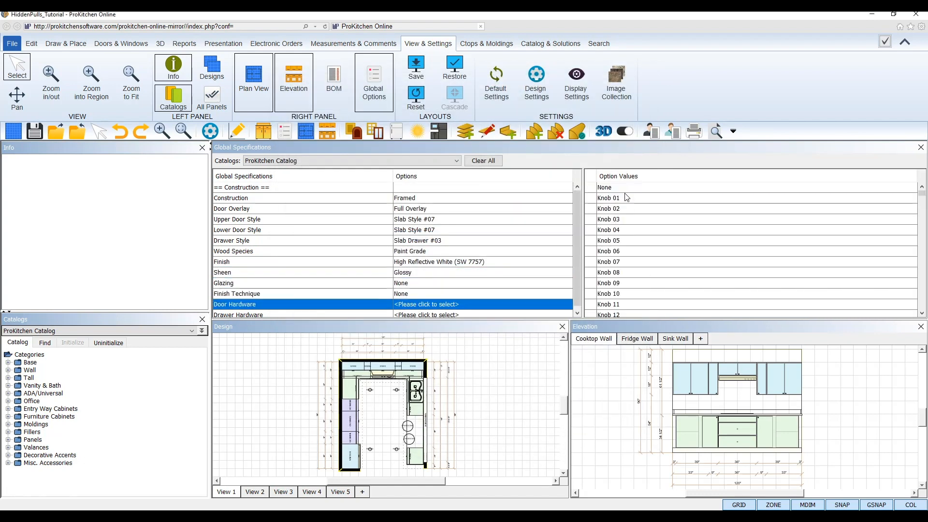
Step: Browse the previews of the Hidden Pull models among the door hardware options, from Hidden Pull 01 to Hidden Pull 09
{"action": "scroll", "coordinate": [425, 263], "scroll_direction": "down", "scroll_amount": 1}
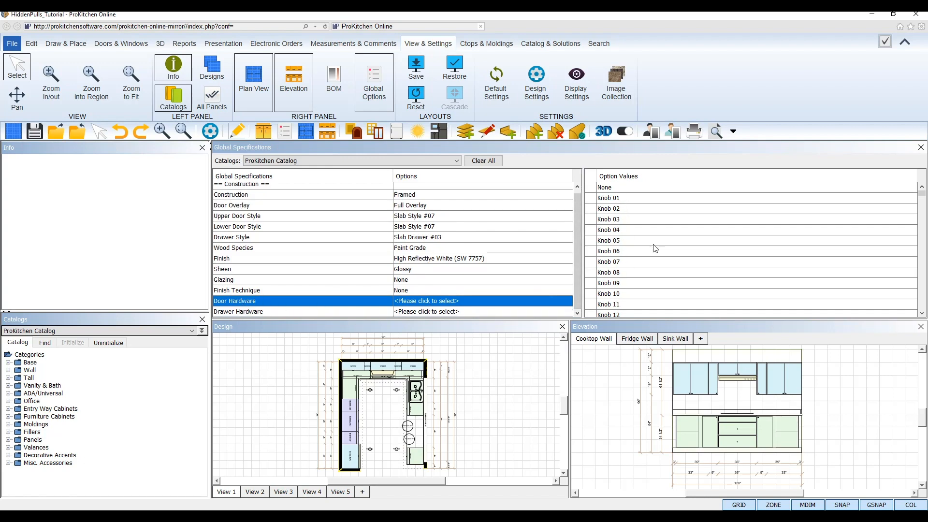
{"action": "left_click_drag", "start_coordinate": [922, 193], "coordinate": [923, 306]}
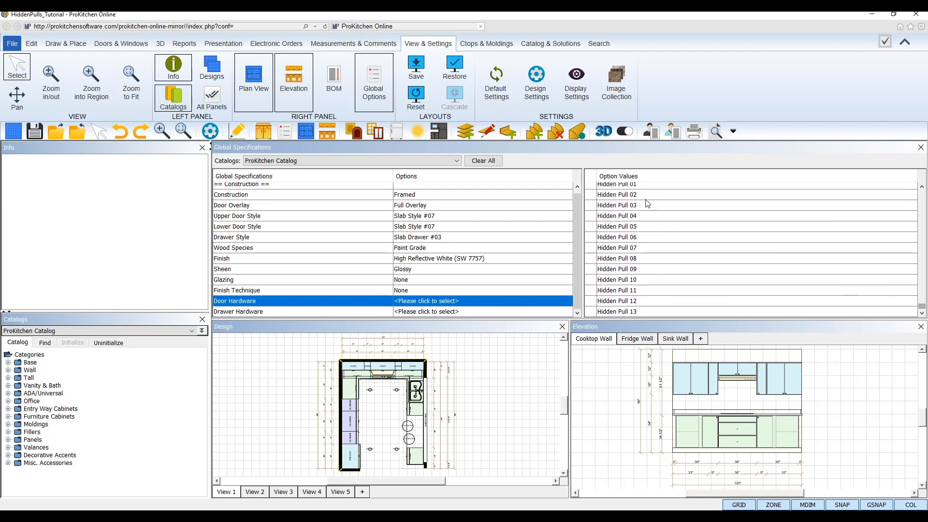
{"action": "left_click", "coordinate": [646, 186]}
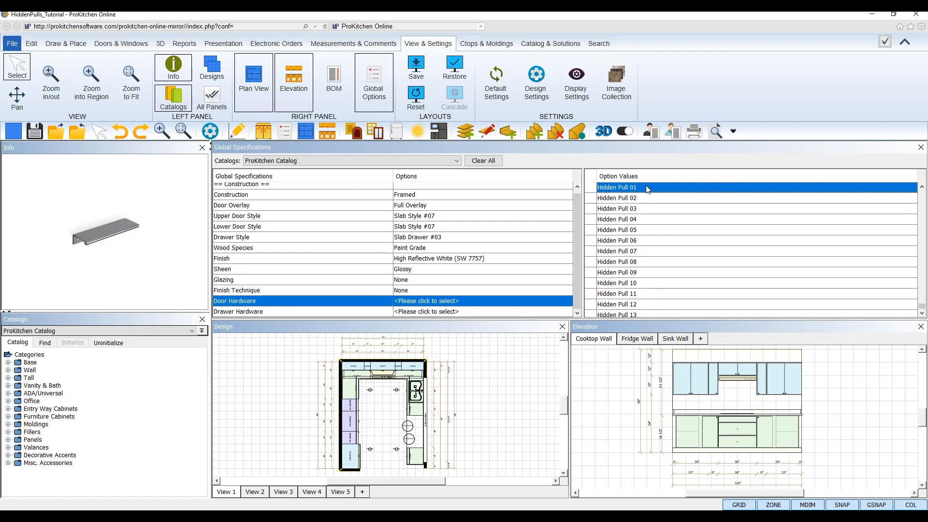
{"action": "left_click", "coordinate": [923, 313]}
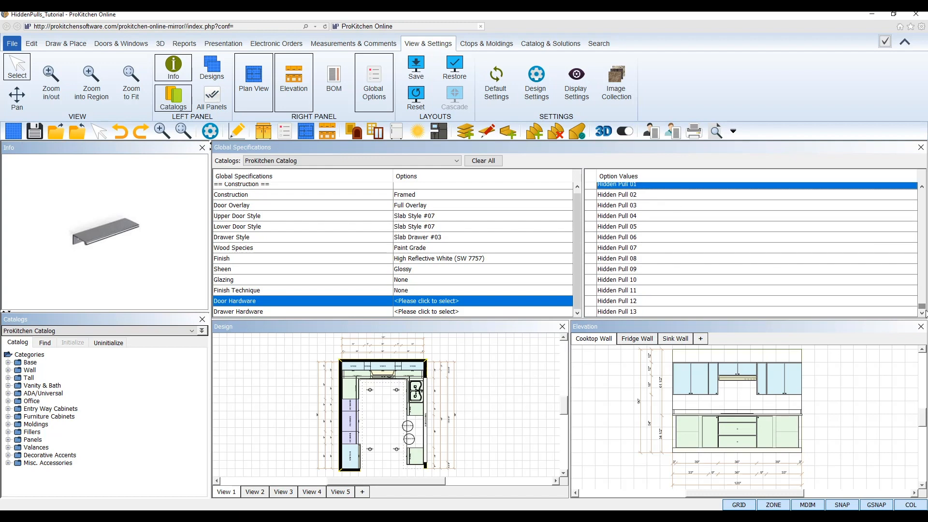
{"action": "left_click", "coordinate": [652, 205]}
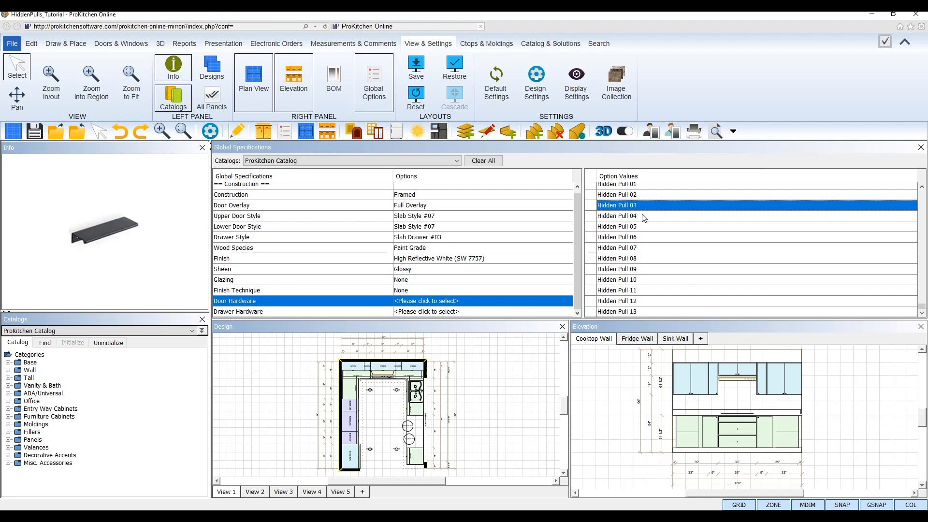
{"action": "left_click", "coordinate": [648, 216]}
{"action": "left_click", "coordinate": [648, 226]}
{"action": "left_click", "coordinate": [647, 237]}
{"action": "left_click", "coordinate": [647, 248]}
{"action": "left_click", "coordinate": [648, 261]}
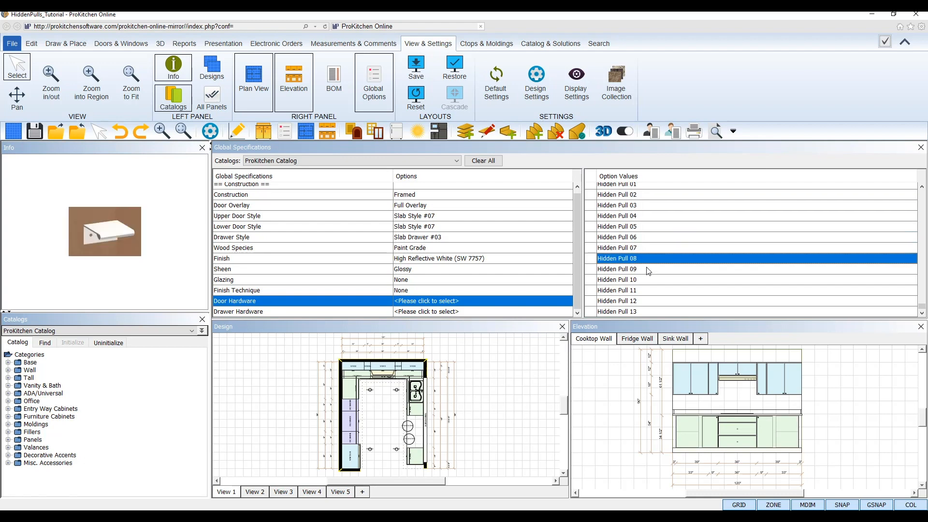
{"action": "left_click", "coordinate": [647, 269]}
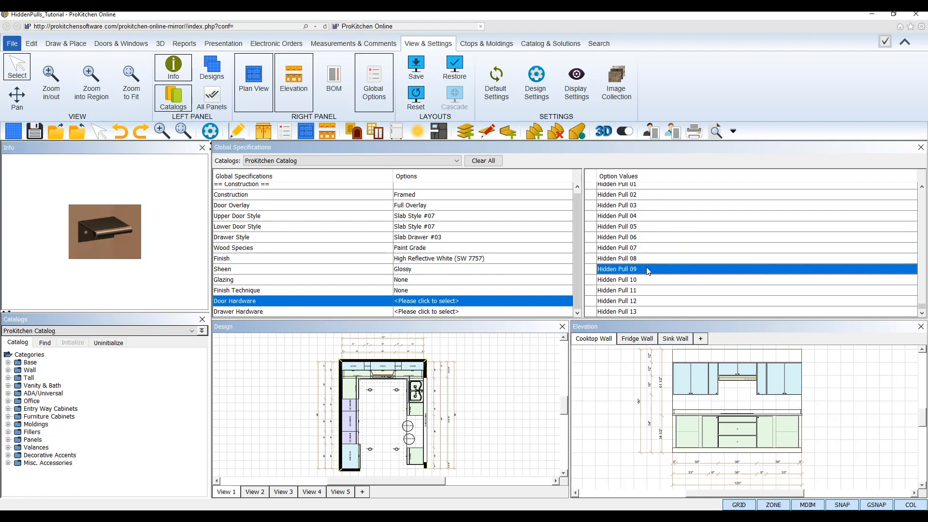
Step: Assign Hidden Pull 04 to both the door hardware and the drawer hardware, and close the global specifications
{"action": "left_click", "coordinate": [647, 216]}
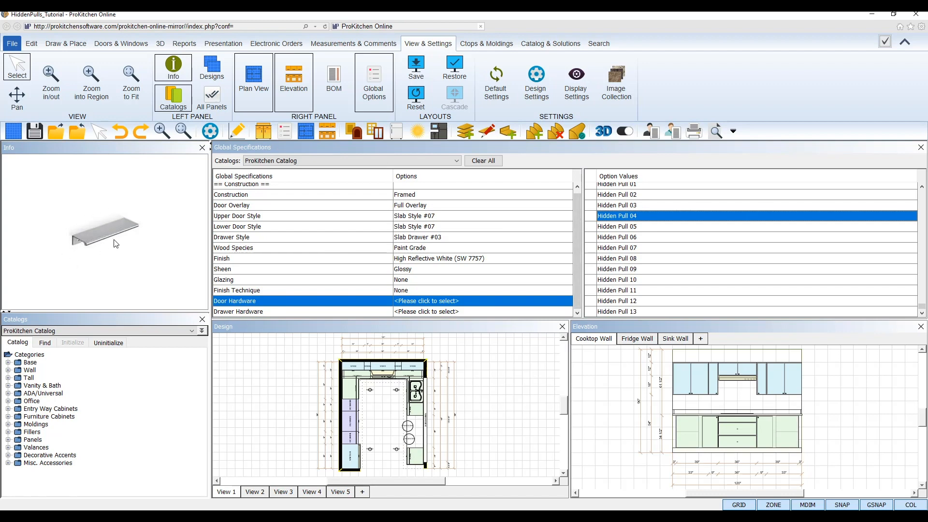
{"action": "left_click", "coordinate": [646, 218]}
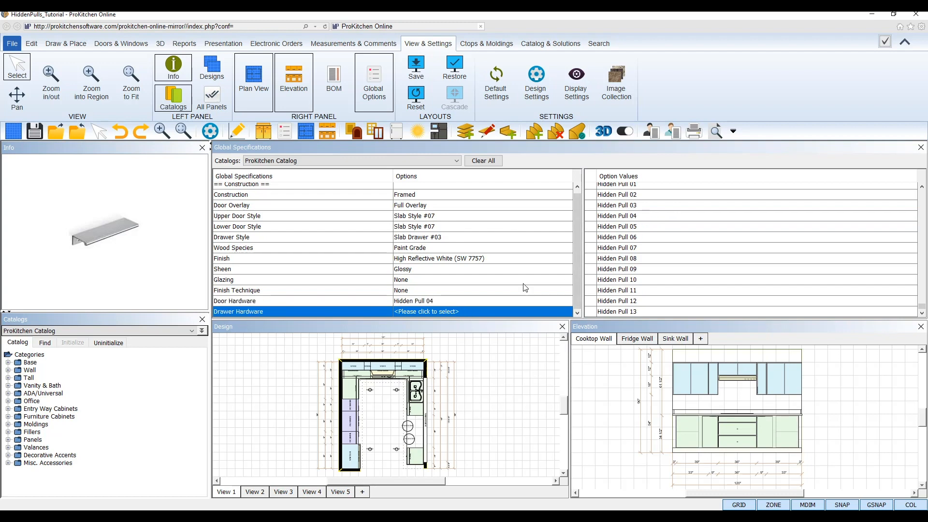
{"action": "left_click", "coordinate": [642, 217]}
{"action": "left_click", "coordinate": [642, 219]}
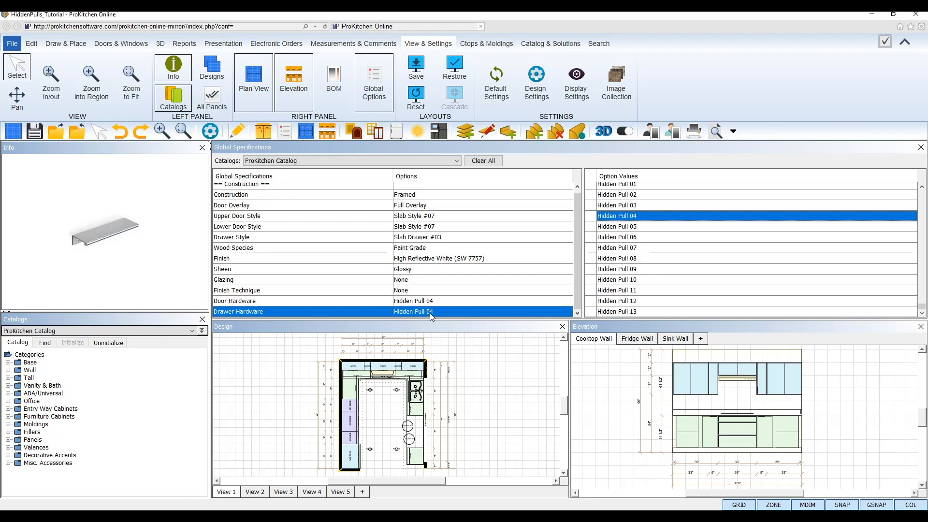
{"action": "left_click", "coordinate": [920, 148]}
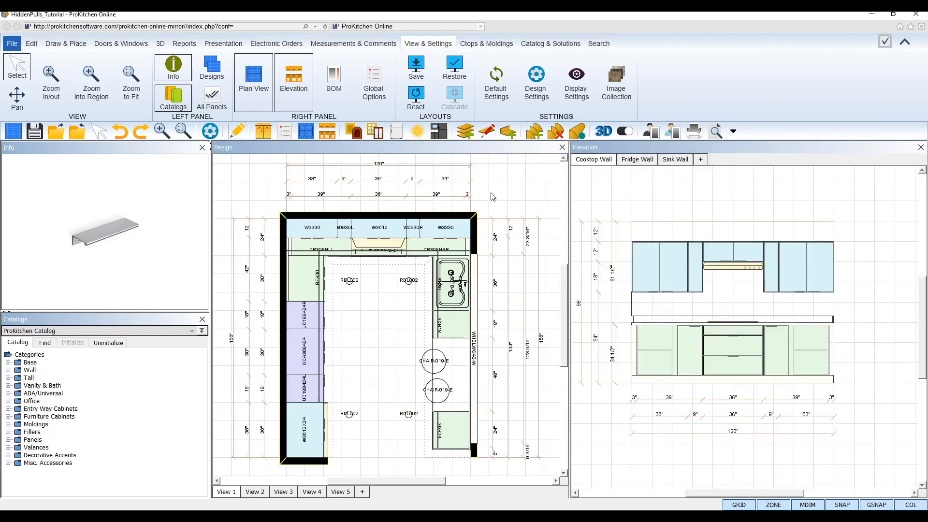
Step: Show the kitchen in 3D and open the middle peninsula drawer to inspect its hidden pull
{"action": "left_click", "coordinate": [604, 131]}
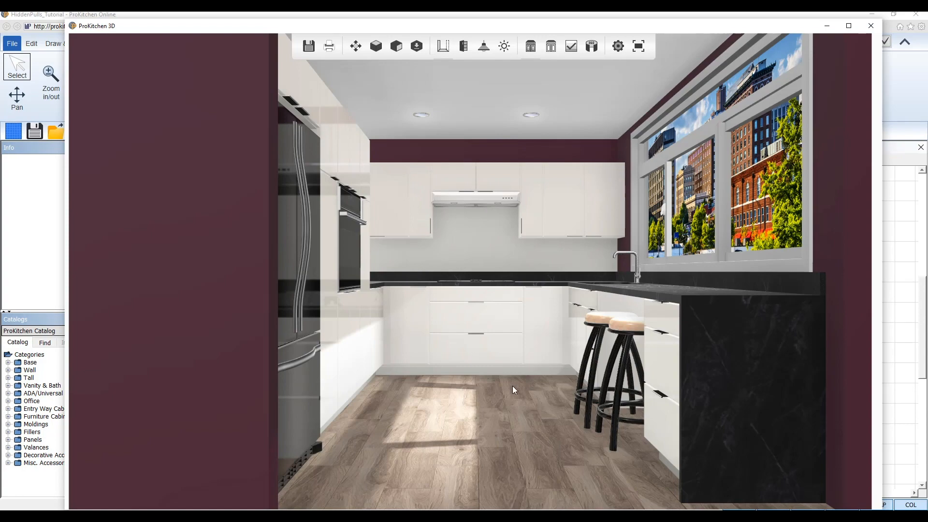
{"action": "scroll", "coordinate": [513, 386], "scroll_direction": "up", "scroll_amount": 5}
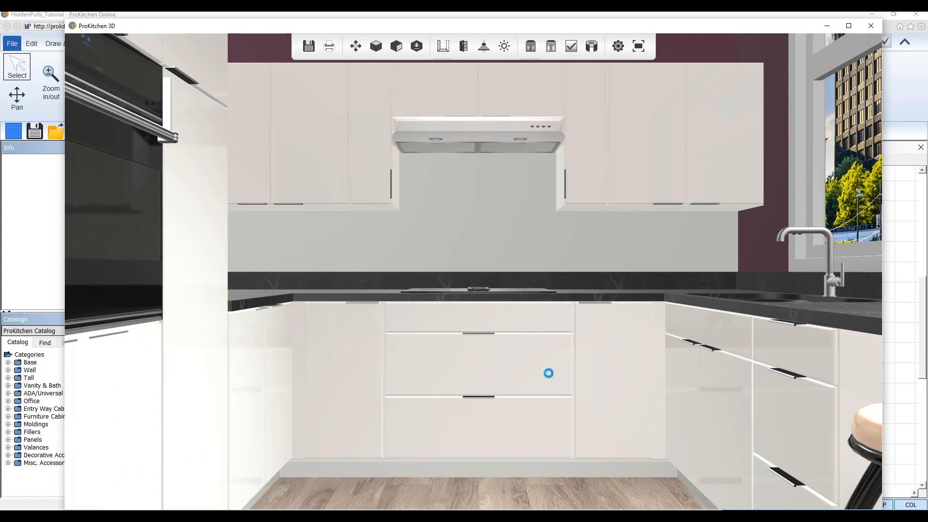
{"action": "left_click_drag", "start_coordinate": [523, 377], "coordinate": [541, 192]}
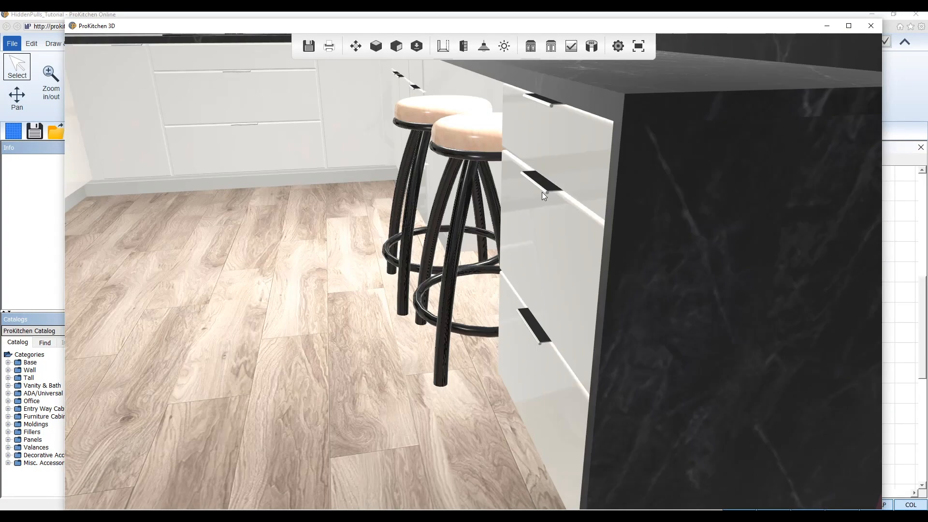
{"action": "left_click", "coordinate": [542, 192]}
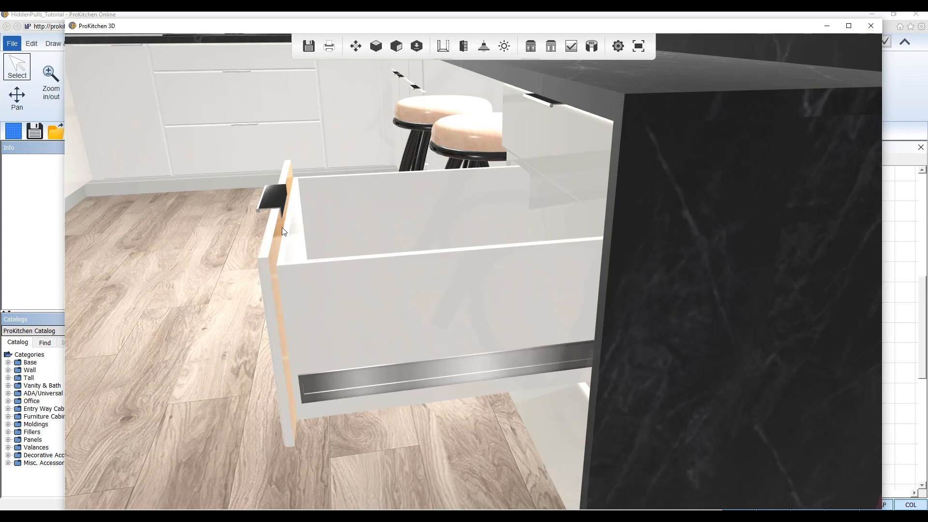
Step: Inspect the pulls on the cabinet above the range hood by opening and closing its right door, and exit the 3D view
{"action": "middle_click_drag", "start_coordinate": [283, 227], "coordinate": [284, 231]}
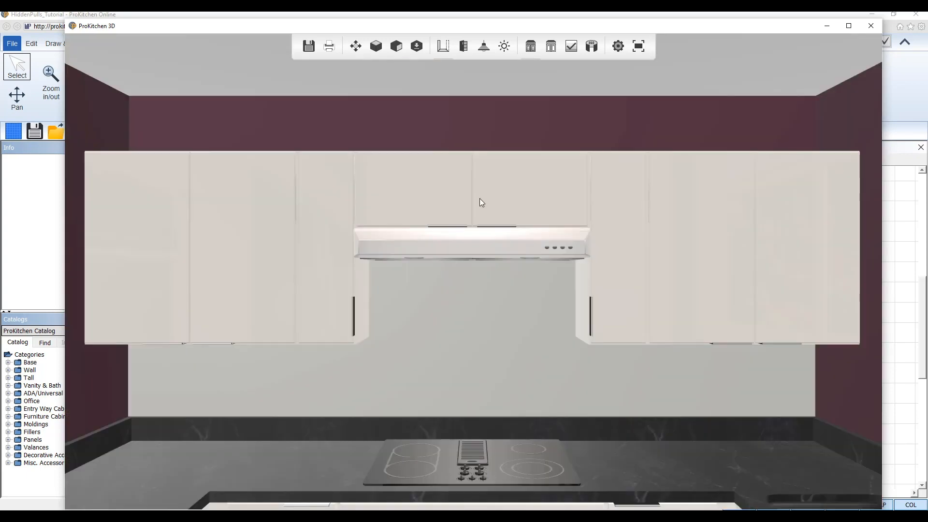
{"action": "scroll", "coordinate": [486, 207], "scroll_direction": "up", "scroll_amount": 3}
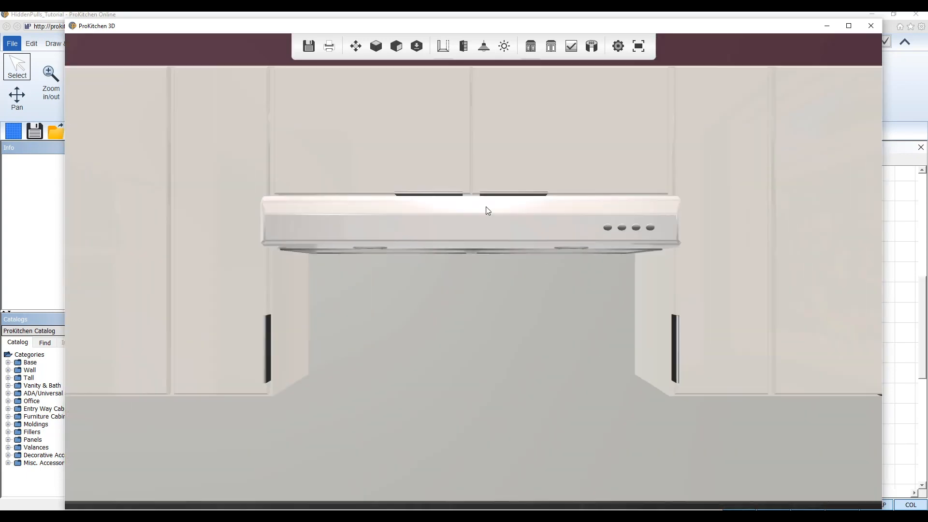
{"action": "left_click", "coordinate": [491, 170]}
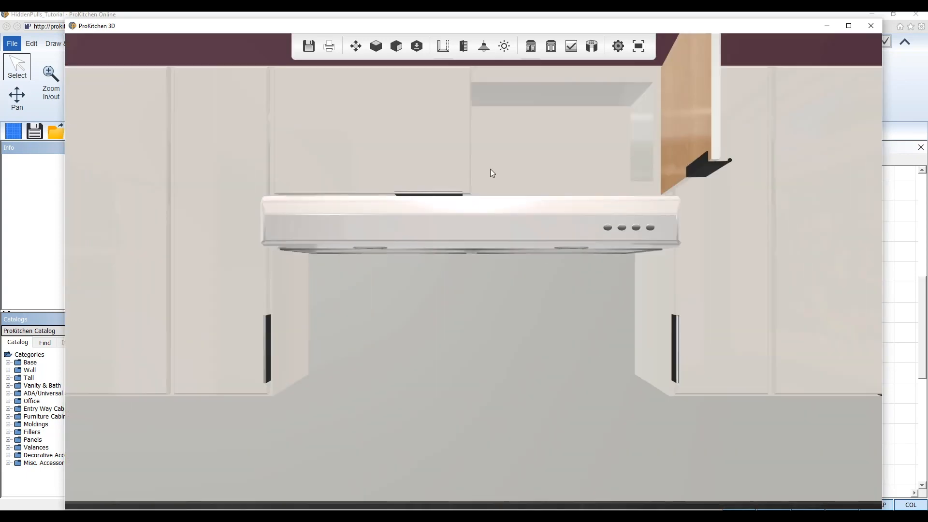
{"action": "left_click", "coordinate": [695, 120]}
{"action": "left_click", "coordinate": [871, 26]}
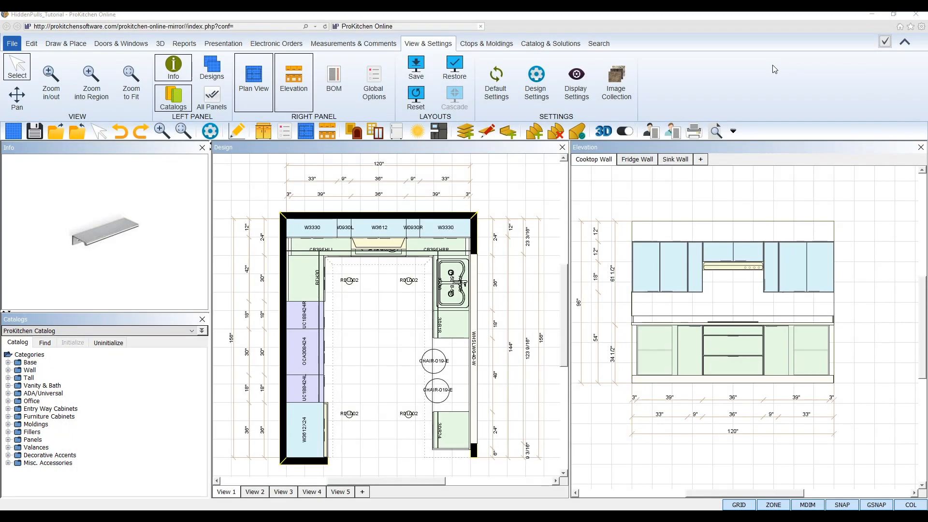
{"action": "left_click", "coordinate": [733, 256]}
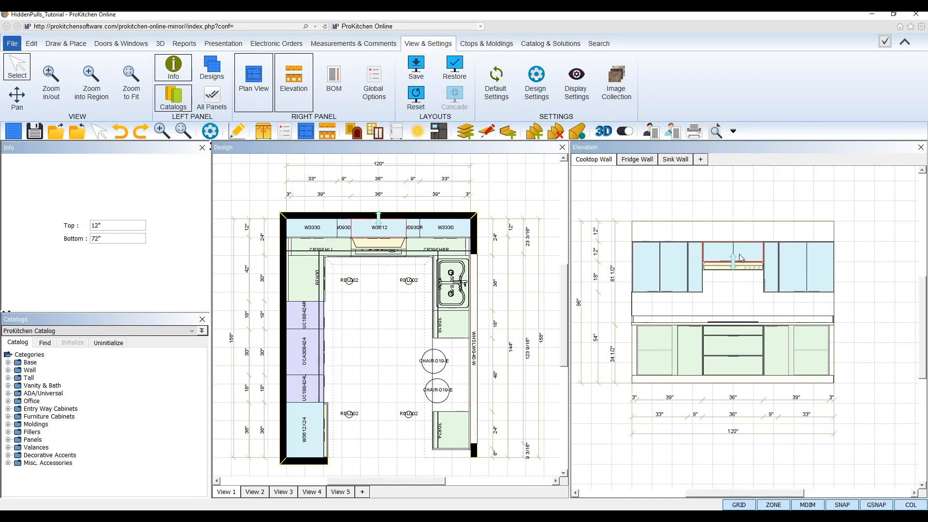
{"action": "double_click", "coordinate": [733, 258]}
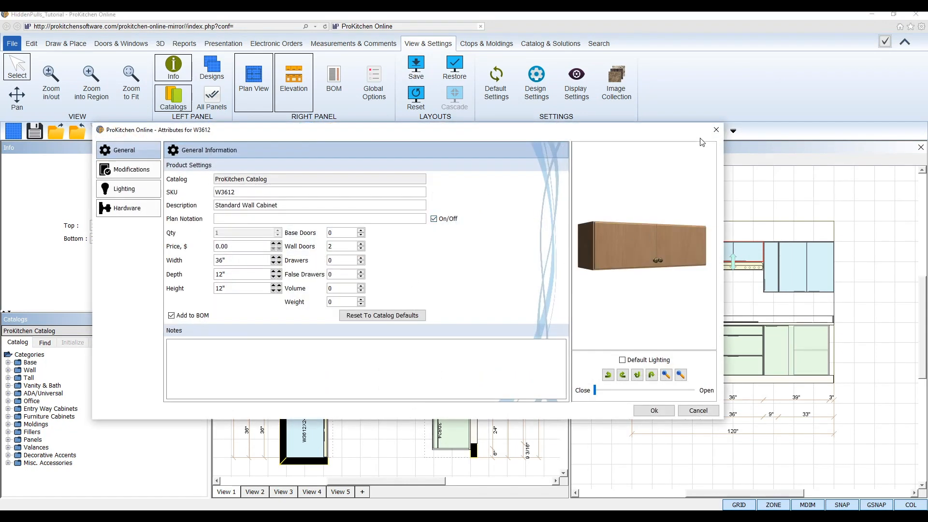
{"action": "left_click", "coordinate": [716, 129]}
Step: Open the hardware settings in the attributes of the W3612 wall cabinet above the range hood
{"action": "right_click", "coordinate": [746, 248]}
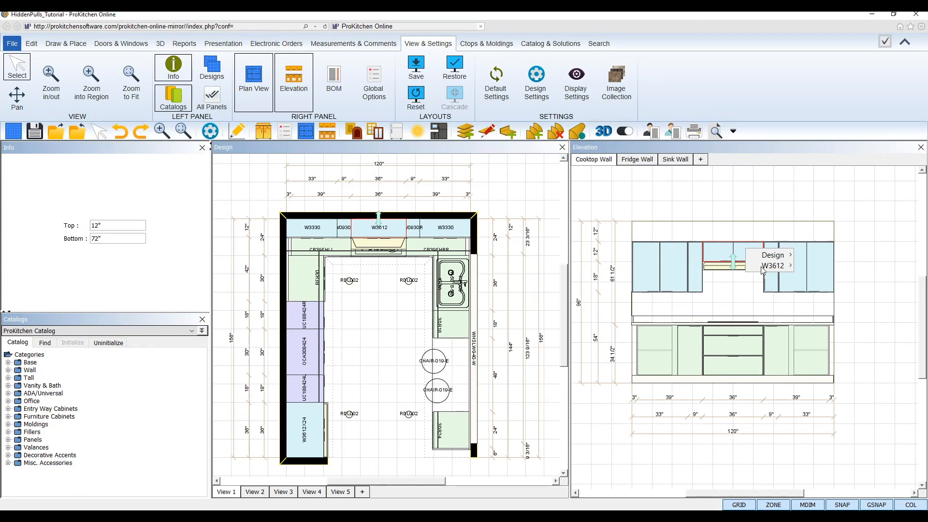
{"action": "mouse_move", "coordinate": [769, 266]}
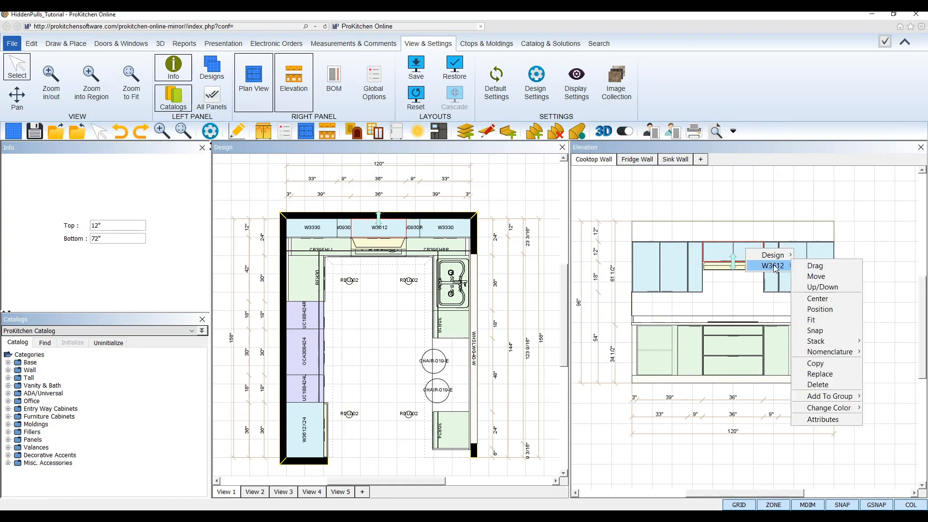
{"action": "left_click", "coordinate": [825, 420]}
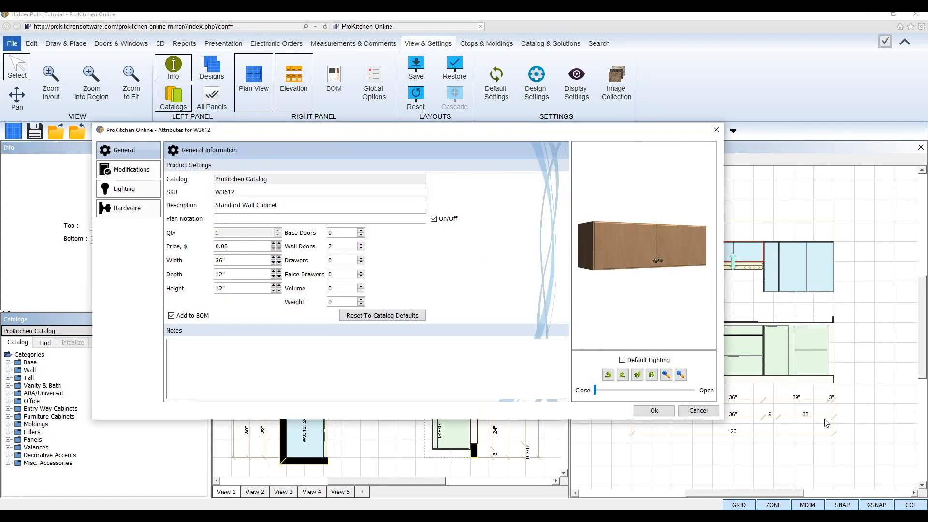
{"action": "left_click", "coordinate": [146, 211]}
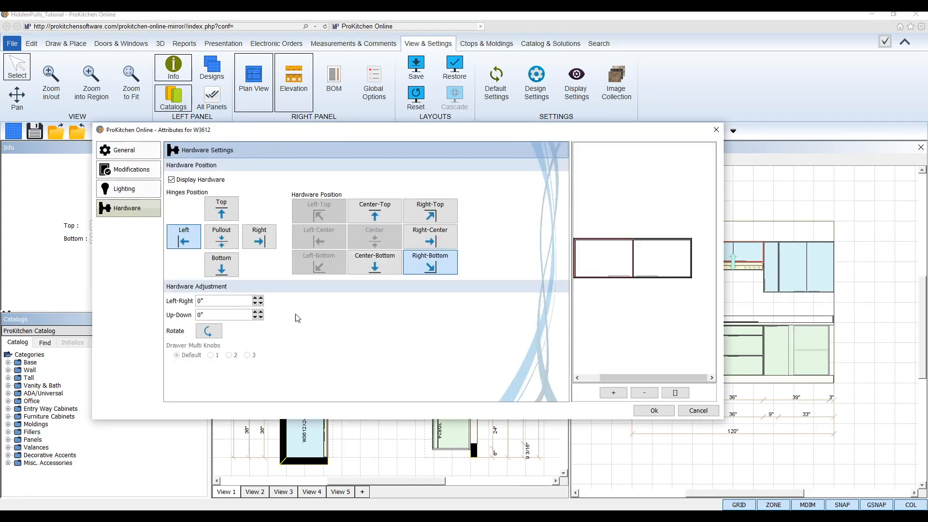
Step: Alternate the hardware selection between the cabinet's two doors, and turn the left door's hardware display off and on again
{"action": "left_click", "coordinate": [644, 256]}
{"action": "left_click", "coordinate": [647, 258]}
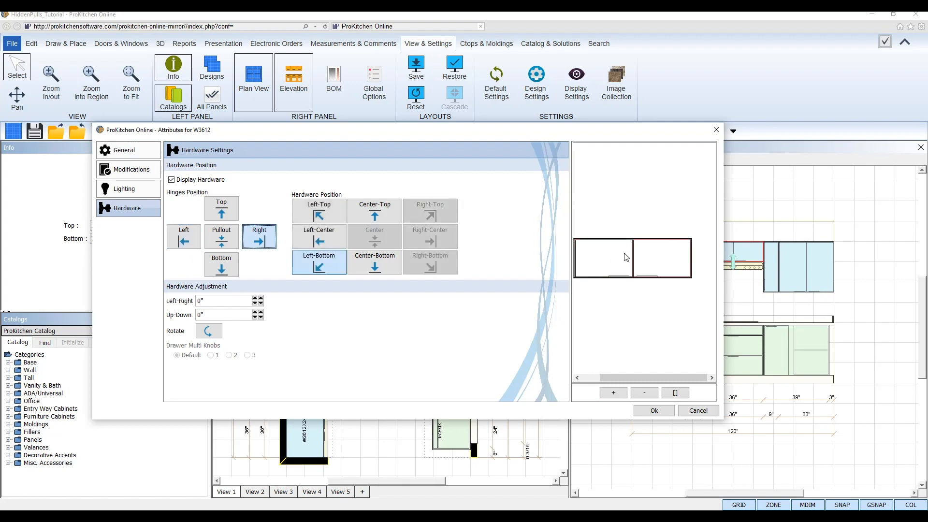
{"action": "left_click", "coordinate": [650, 259]}
{"action": "left_click", "coordinate": [615, 256]}
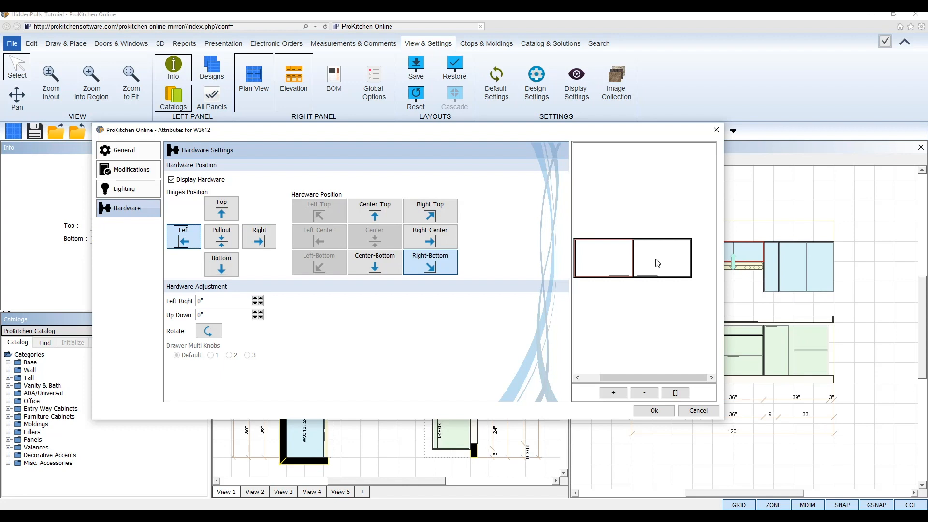
{"action": "left_click", "coordinate": [657, 262]}
{"action": "left_click", "coordinate": [607, 258]}
{"action": "left_click", "coordinate": [172, 180]}
{"action": "left_click", "coordinate": [172, 180]}
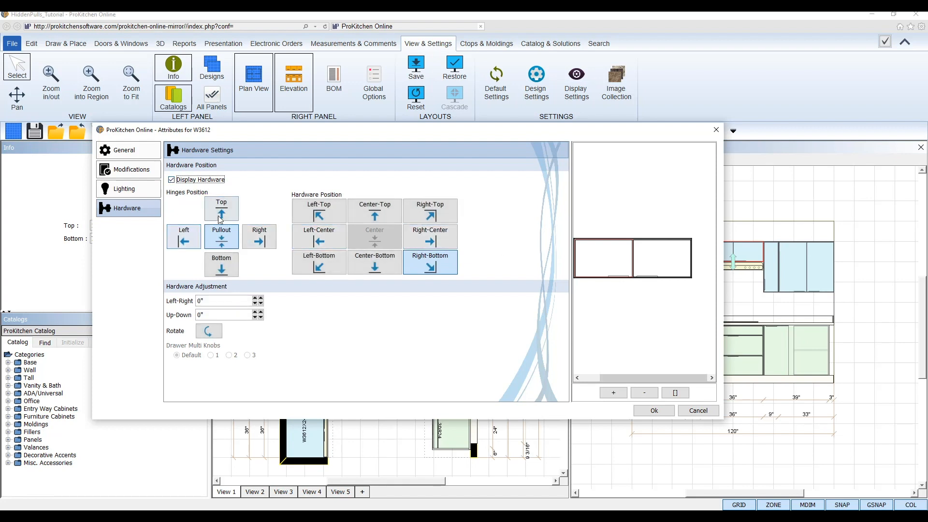
Step: Try the Right, Pullout and Bottom hinge positions on the left door, and return the hinges to Left
{"action": "left_click", "coordinate": [247, 237]}
{"action": "left_click", "coordinate": [196, 240]}
{"action": "left_click", "coordinate": [223, 243]}
{"action": "left_click", "coordinate": [222, 264]}
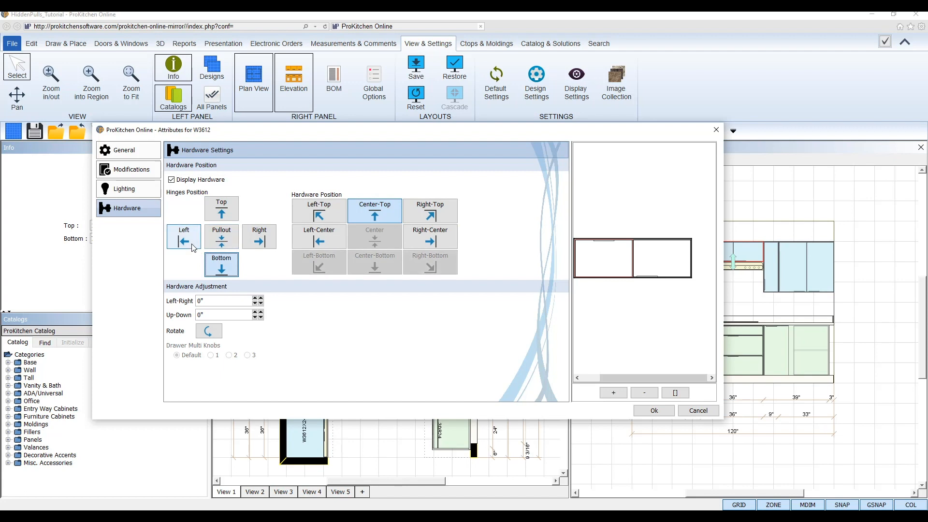
{"action": "left_click", "coordinate": [194, 248]}
Step: Try the Right-Top, Right-Center and Center-Bottom hardware positions on the left door, and return the pull to Right-Bottom
{"action": "left_click", "coordinate": [414, 217]}
{"action": "left_click", "coordinate": [426, 240]}
{"action": "left_click", "coordinate": [425, 263]}
{"action": "left_click", "coordinate": [387, 268]}
{"action": "left_click", "coordinate": [419, 268]}
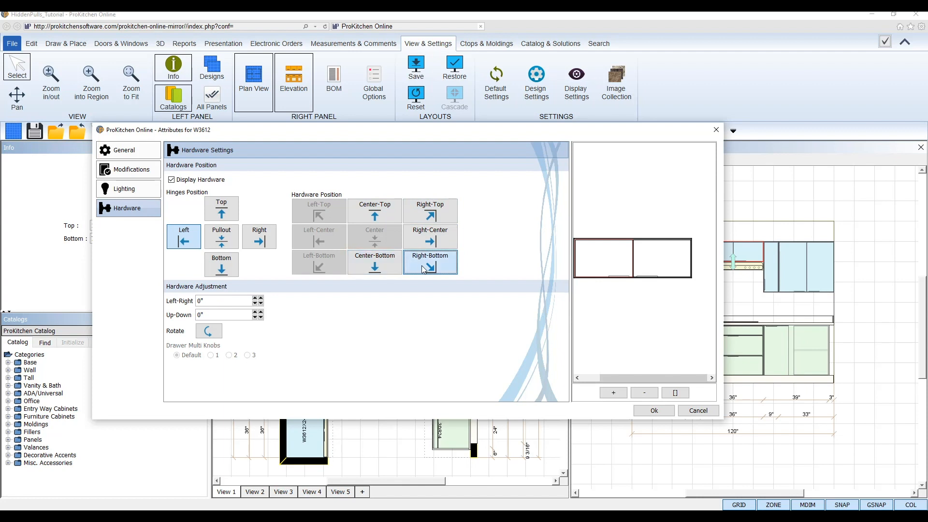
Step: Try nudging the left door's pull with the Left-Right and Up-Down adjustments, and return both offsets to 0"
{"action": "left_click", "coordinate": [256, 300]}
{"action": "left_click", "coordinate": [255, 304]}
{"action": "left_click", "coordinate": [255, 313]}
{"action": "left_click", "coordinate": [255, 312]}
{"action": "left_click", "coordinate": [255, 317]}
{"action": "left_click", "coordinate": [255, 318]}
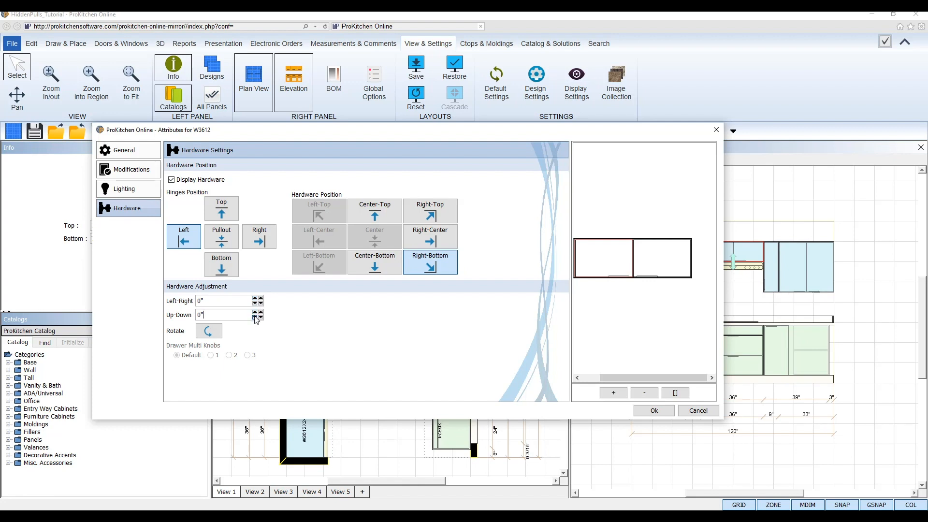
Step: Rotate the pulls on both doors of the W3612 cabinet and apply the attribute changes
{"action": "left_click", "coordinate": [217, 334]}
{"action": "left_click", "coordinate": [669, 256]}
{"action": "left_click", "coordinate": [207, 332]}
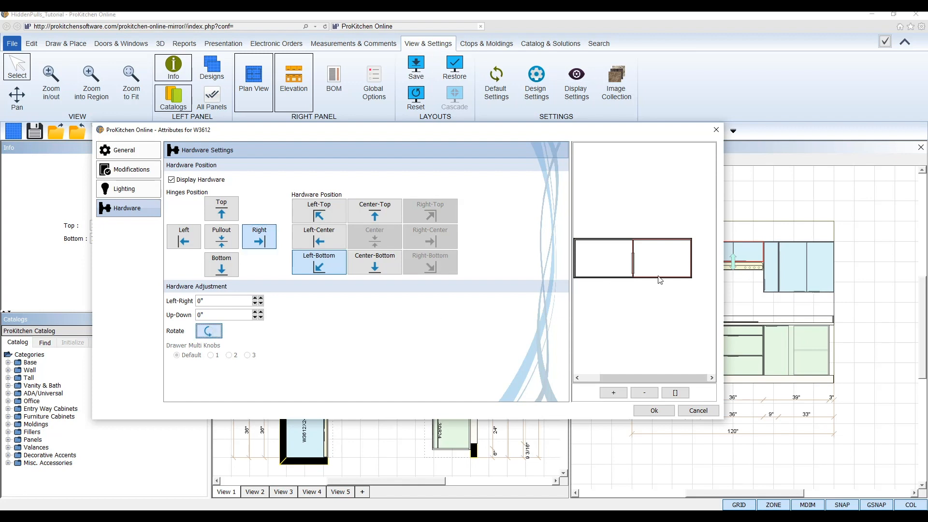
{"action": "left_click", "coordinate": [184, 237]}
{"action": "left_click", "coordinate": [259, 237]}
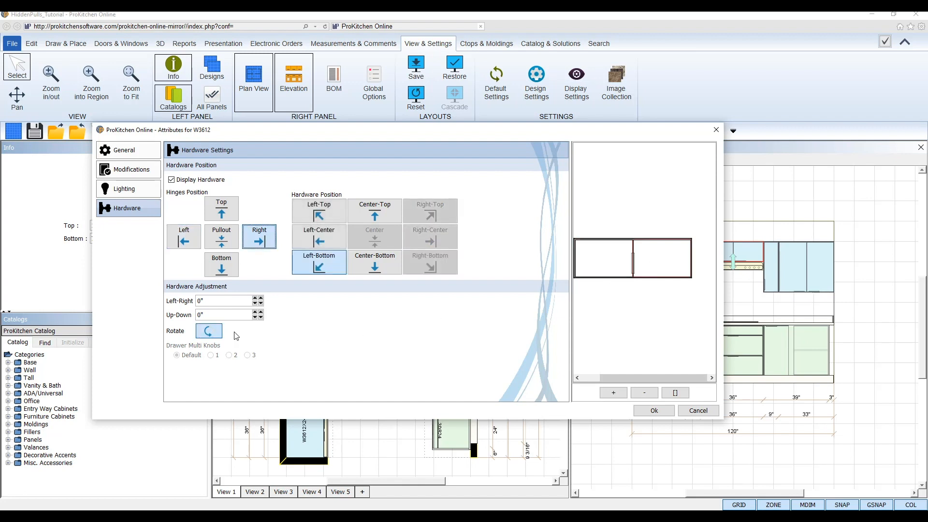
{"action": "left_click", "coordinate": [667, 413]}
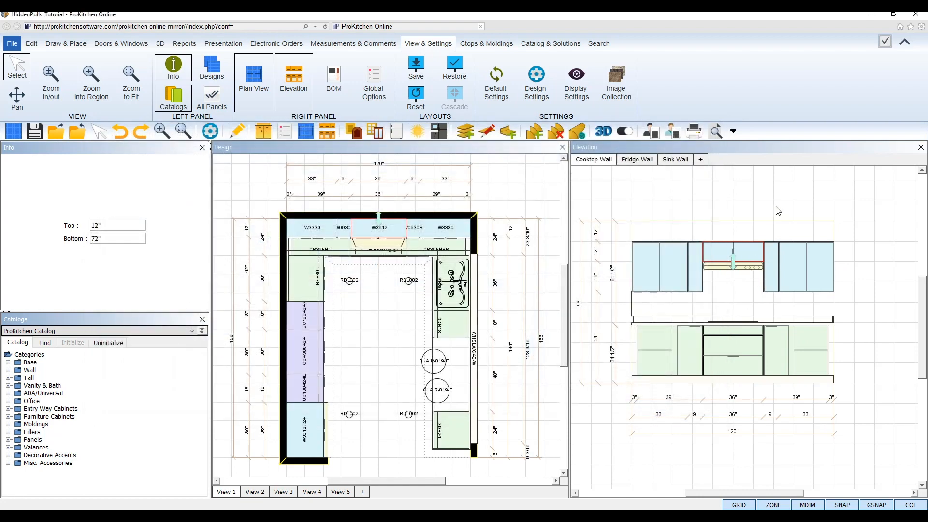
Step: Show the kitchen in 3D and render the cabinet above the range hood to check its rotated pulls
{"action": "left_click", "coordinate": [605, 134]}
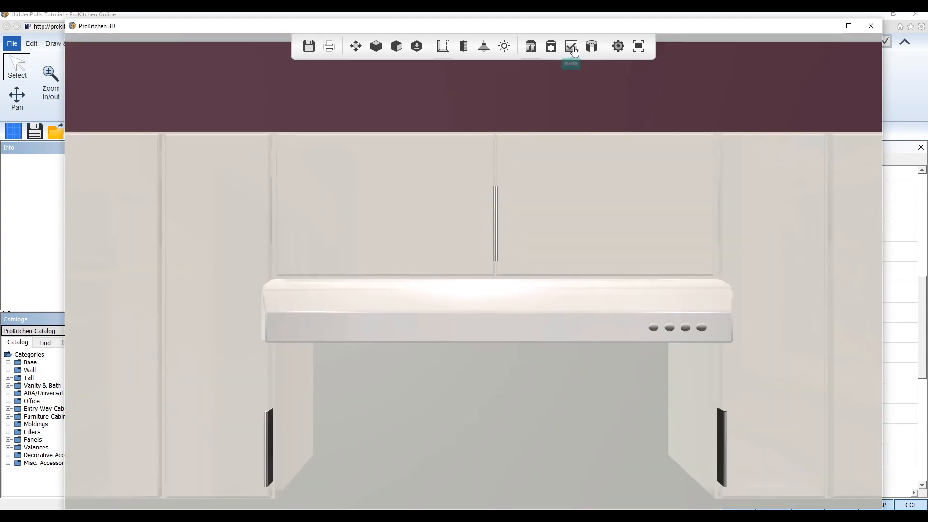
{"action": "left_click", "coordinate": [572, 46]}
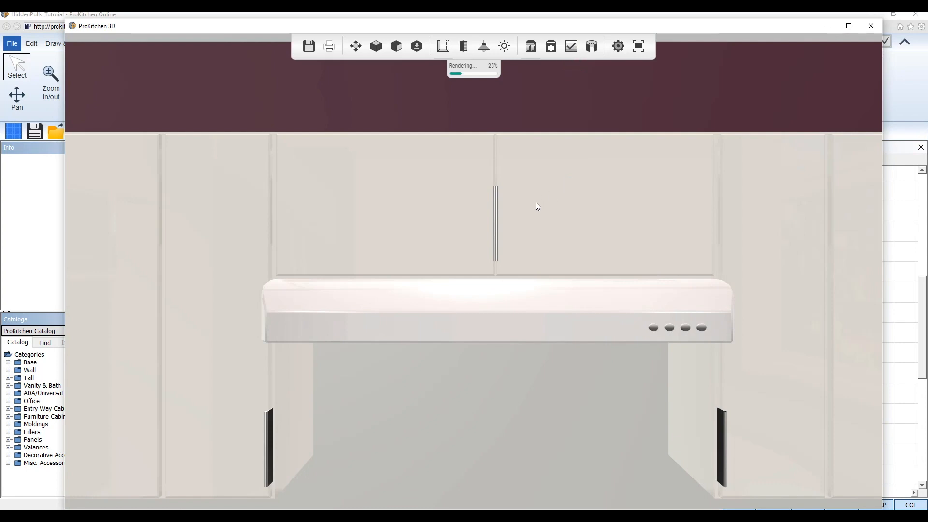
{"action": "left_click", "coordinate": [500, 219]}
{"action": "left_click", "coordinate": [759, 198]}
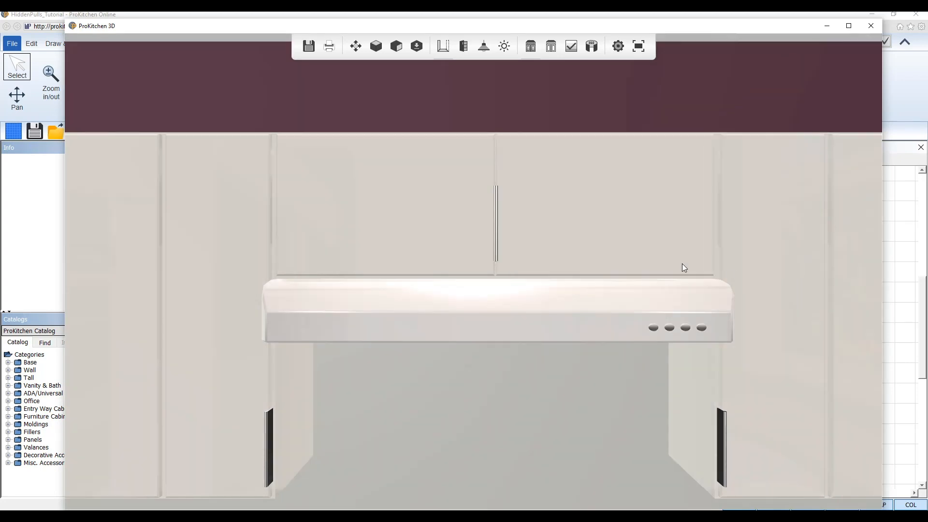